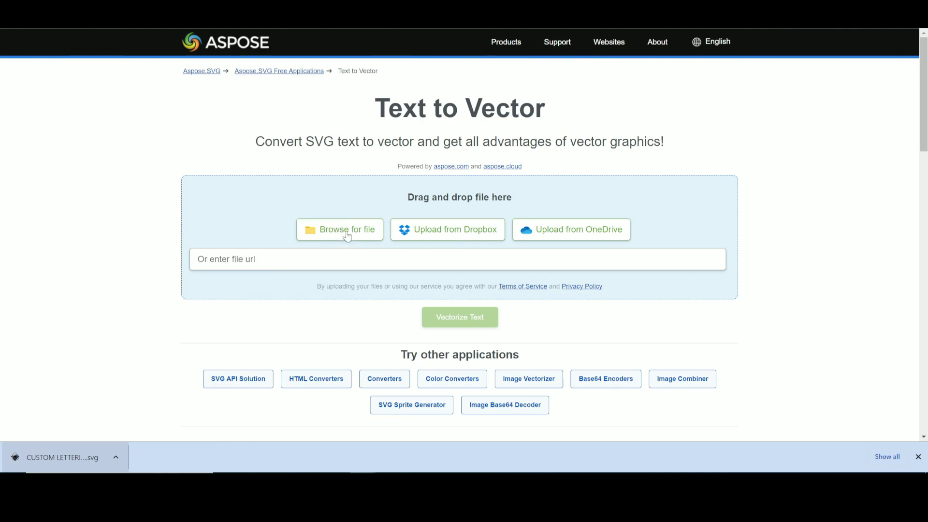
Vectorize the text of CUSTOM LETTERING TEMPLATE.svg and save the converted file as CUSTOM LETTERING TEMPLATE (2).svg.
{"action": "left_click", "coordinate": [347, 232]}
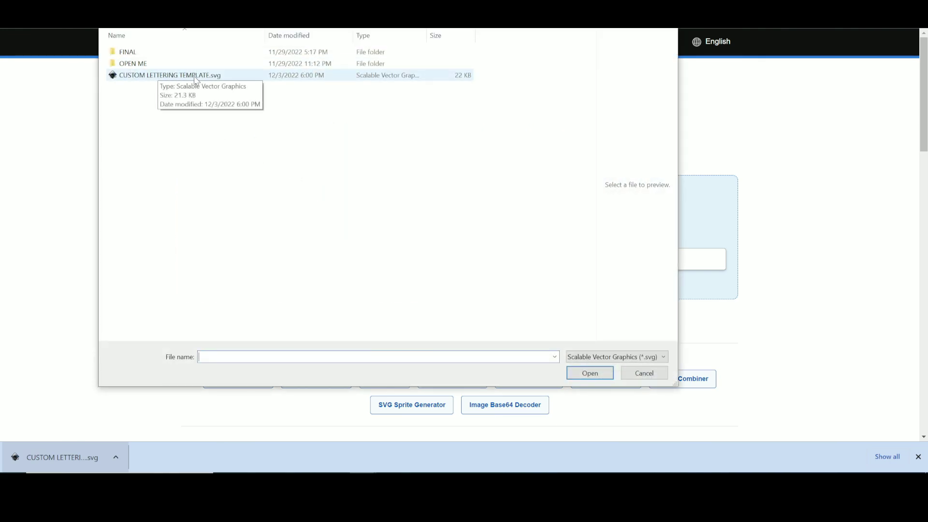
{"action": "left_click", "coordinate": [177, 77]}
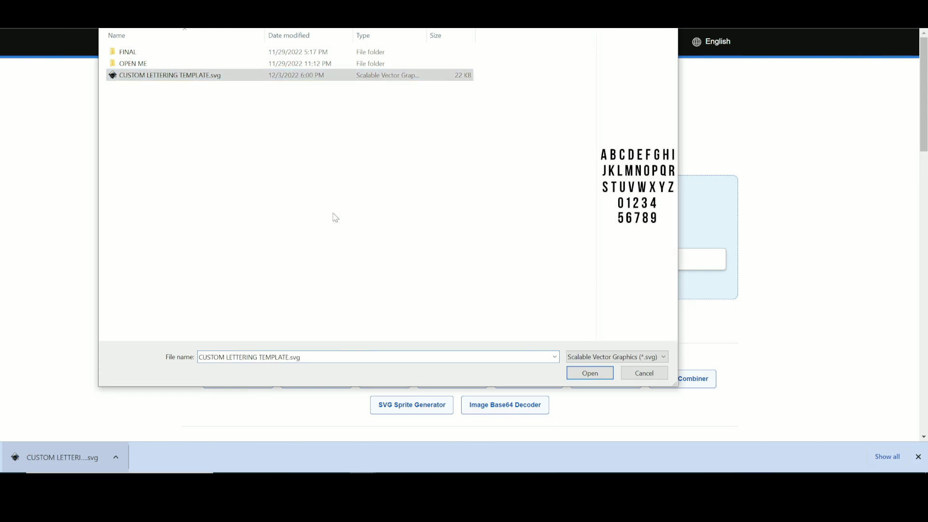
{"action": "left_click", "coordinate": [586, 373]}
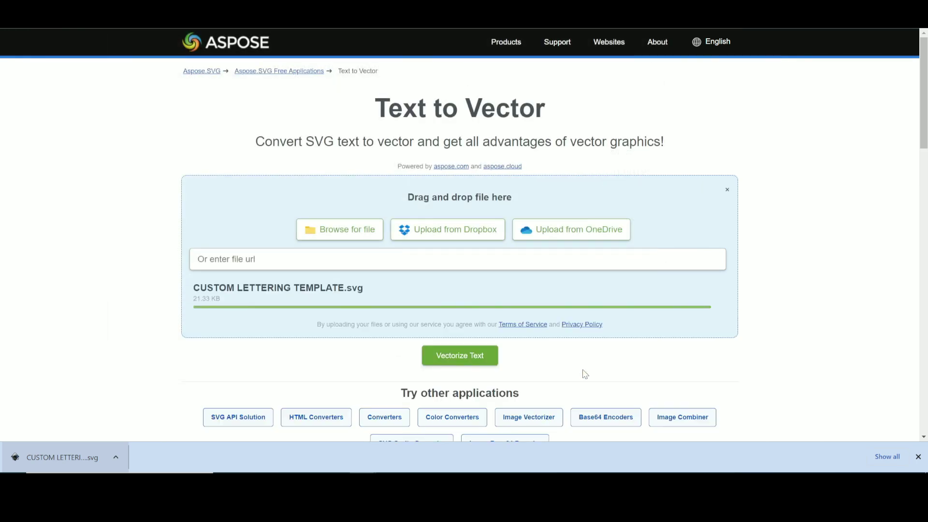
{"action": "left_click", "coordinate": [454, 358]}
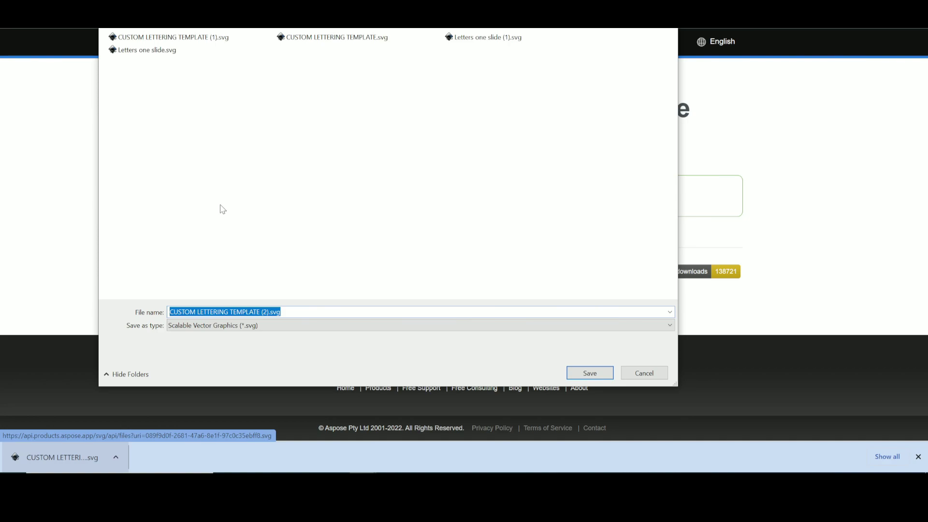
{"action": "left_click", "coordinate": [594, 373]}
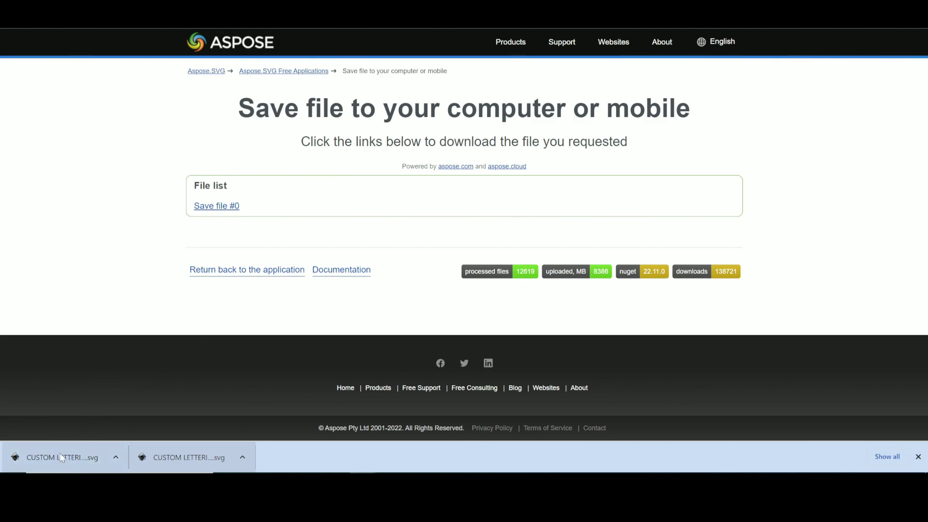
Insert the downloaded vectorized SVG onto slide 9 of Letters one slide.pptx in PowerPoint and convert it into ungrouped shapes.
{"action": "left_click_drag", "start_coordinate": [61, 454], "coordinate": [383, 267]}
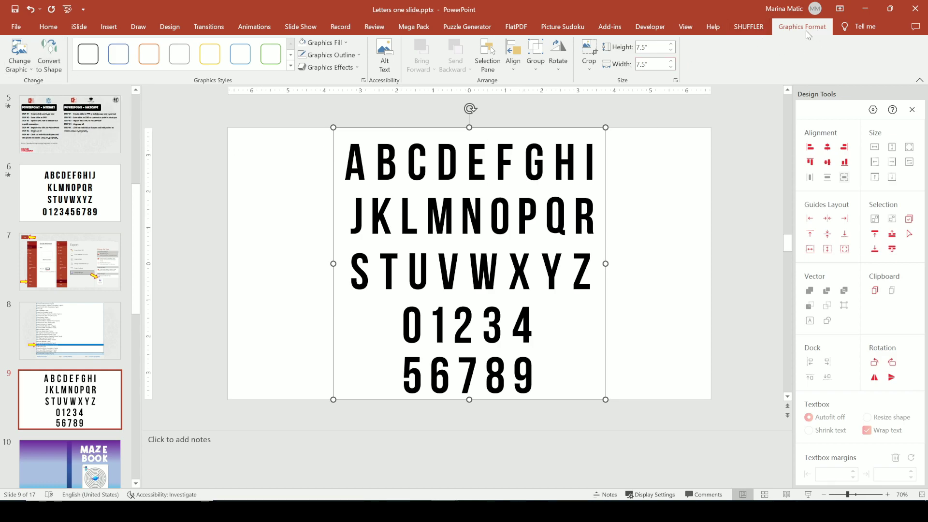
{"action": "left_click", "coordinate": [49, 54]}
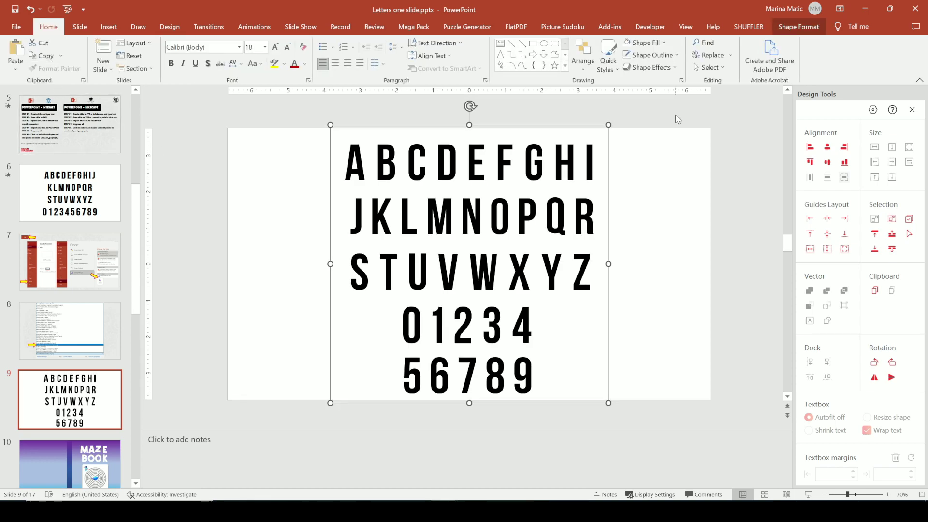
{"action": "left_click", "coordinate": [799, 27]}
{"action": "left_click", "coordinate": [773, 63]}
{"action": "left_click", "coordinate": [781, 114]}
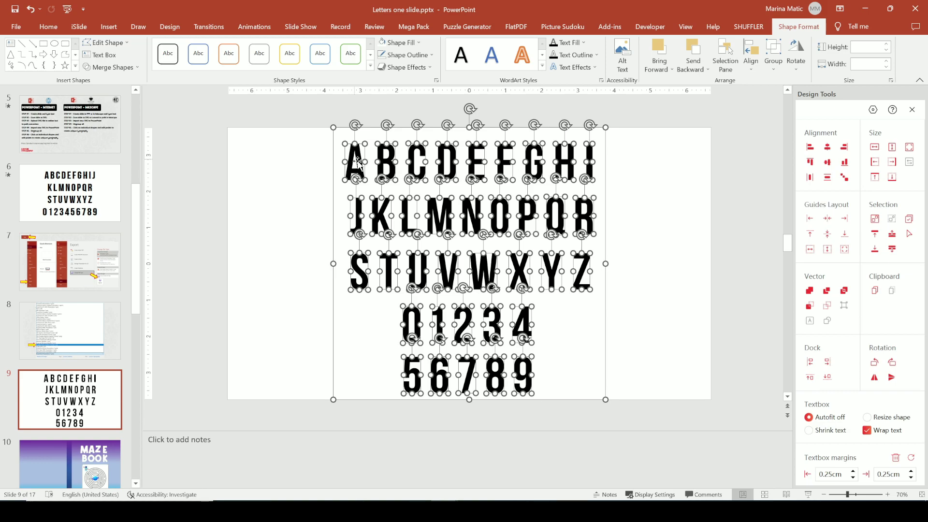
Move the transparent background frame off the letters toward the slide's right side.
{"action": "left_click", "coordinate": [622, 202]}
{"action": "left_click_drag", "start_coordinate": [605, 190], "coordinate": [733, 192]}
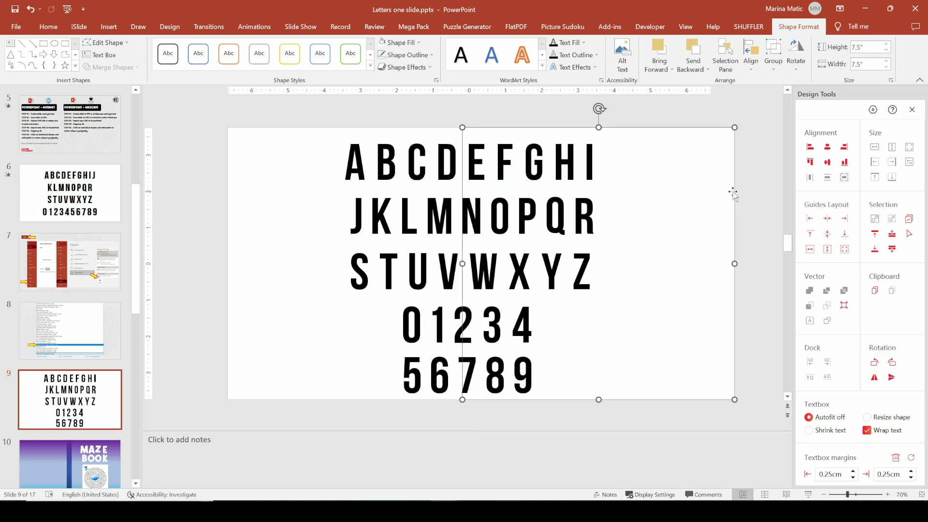
{"action": "left_click", "coordinate": [733, 192]}
Edit the letter A's points to flare both lower outer corners outward and down, and move the letter to the left.
{"action": "left_click", "coordinate": [348, 170]}
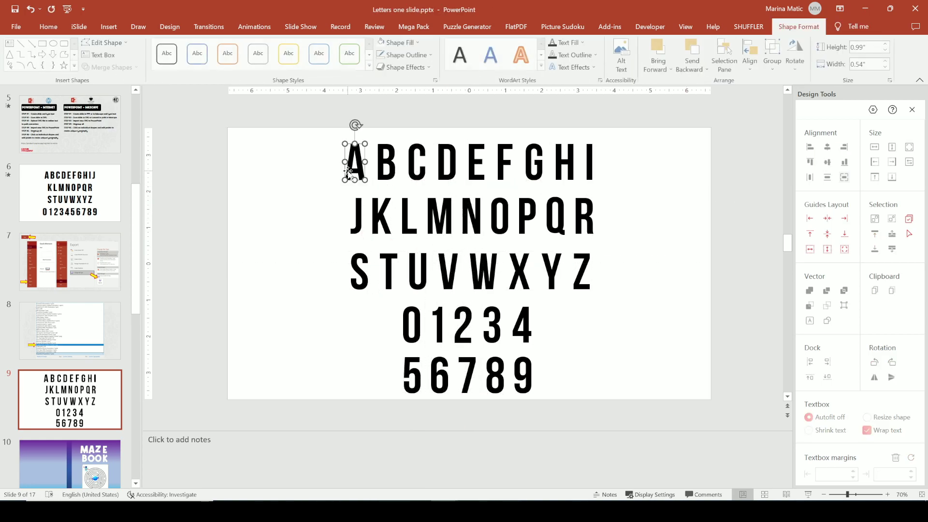
{"action": "left_click_drag", "start_coordinate": [847, 494], "coordinate": [866, 495]}
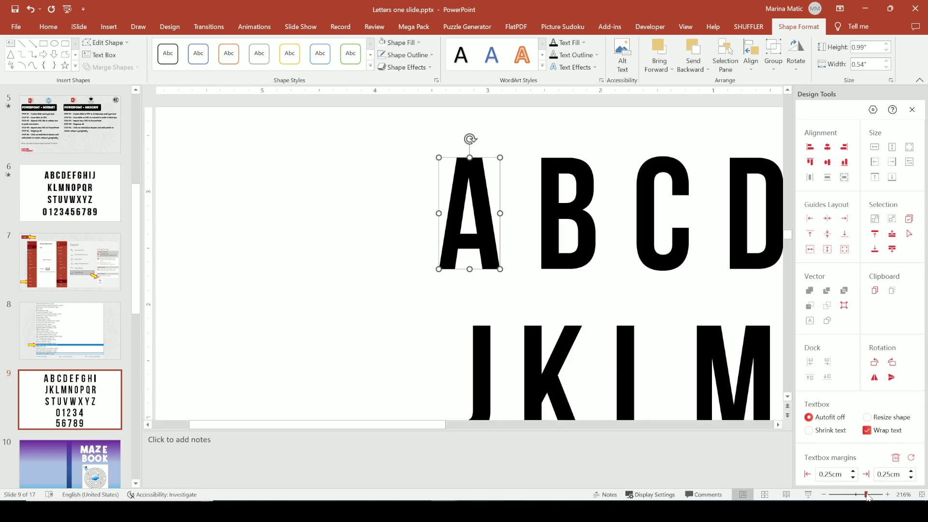
{"action": "right_click", "coordinate": [483, 232]}
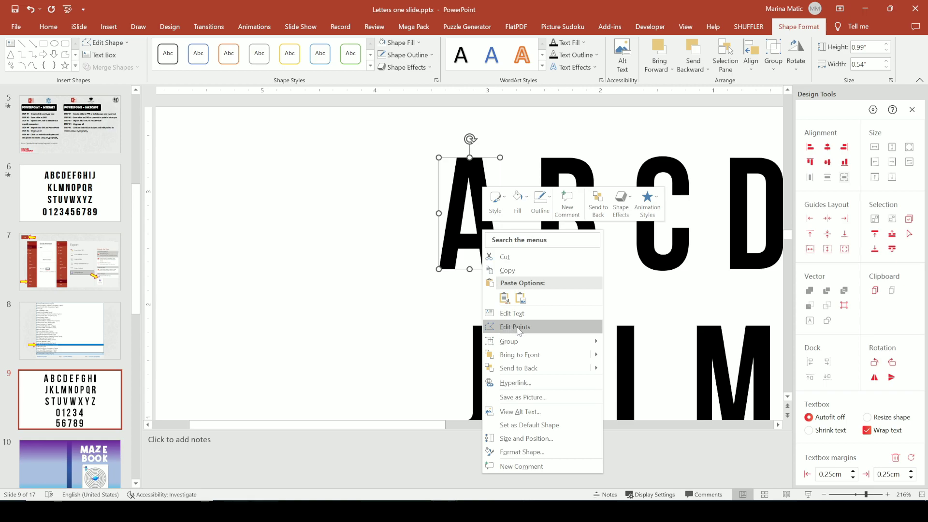
{"action": "left_click", "coordinate": [519, 330]}
{"action": "left_click_drag", "start_coordinate": [438, 269], "coordinate": [405, 290]}
{"action": "left_click_drag", "start_coordinate": [499, 266], "coordinate": [527, 286]}
{"action": "left_click", "coordinate": [504, 238]}
{"action": "left_click_drag", "start_coordinate": [503, 239], "coordinate": [394, 228]}
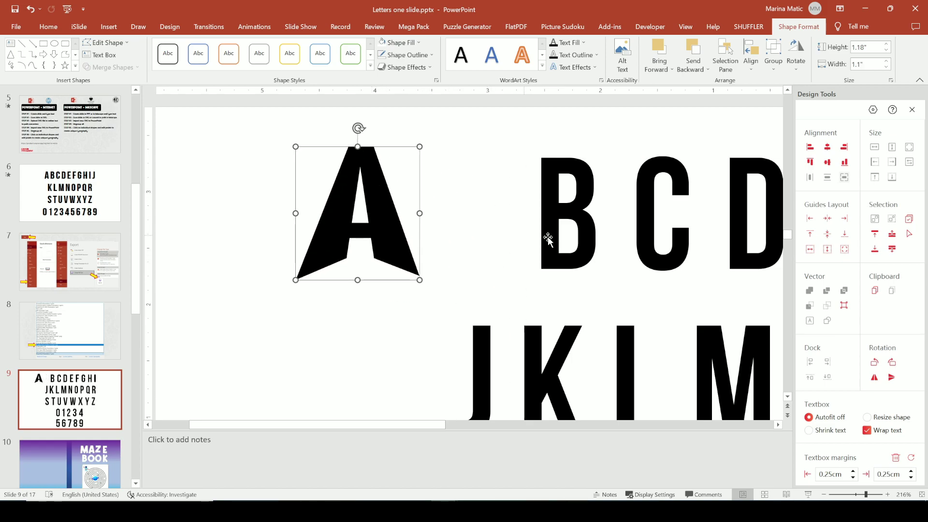
Move the letter B beside the A and edit its points to pull its upper-left and lower-left corners outward into curved tips.
{"action": "left_click_drag", "start_coordinate": [542, 206], "coordinate": [442, 206]}
{"action": "right_click", "coordinate": [443, 205]}
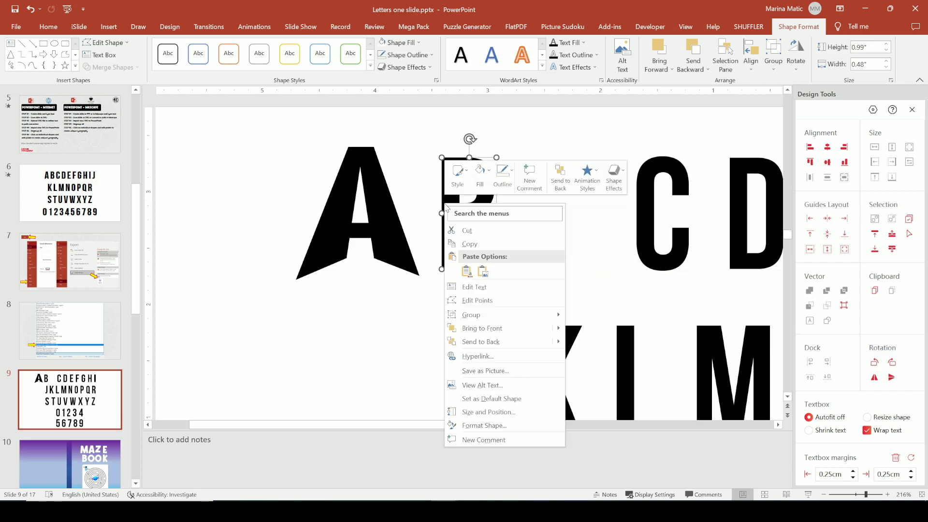
{"action": "left_click", "coordinate": [486, 300]}
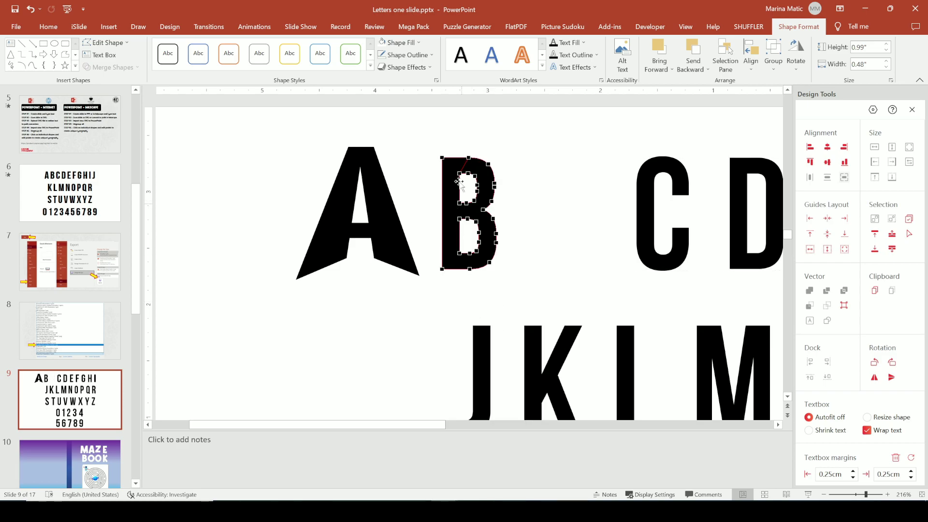
{"action": "left_click_drag", "start_coordinate": [443, 157], "coordinate": [442, 176]}
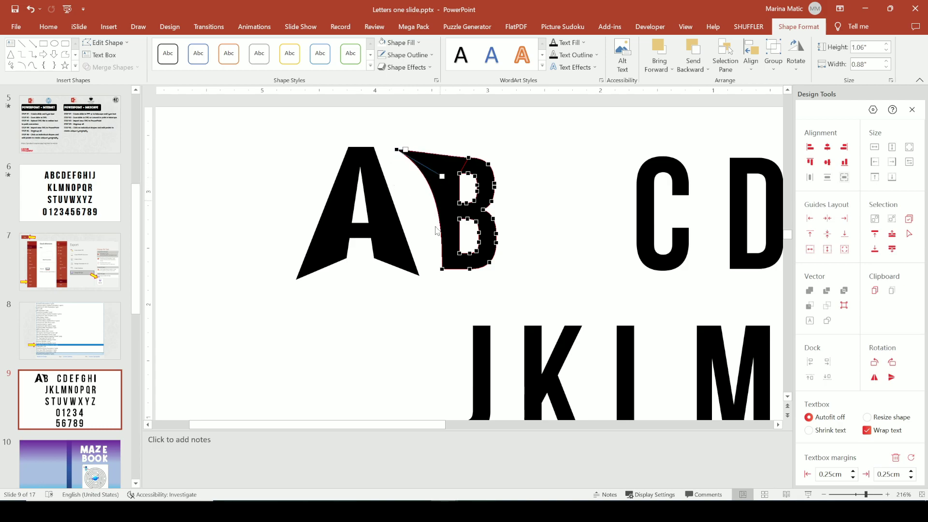
{"action": "left_click_drag", "start_coordinate": [441, 273], "coordinate": [401, 300]}
{"action": "left_click_drag", "start_coordinate": [402, 263], "coordinate": [444, 268]}
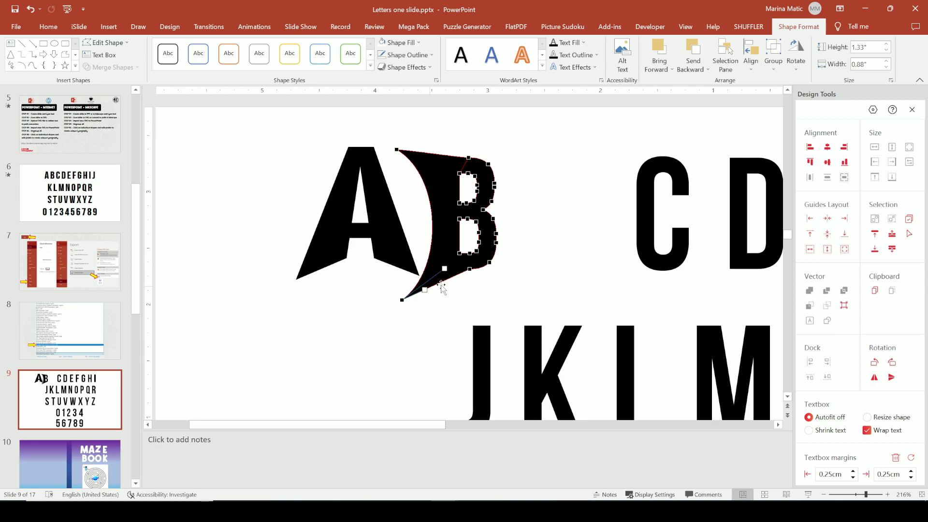
{"action": "left_click", "coordinate": [508, 248]}
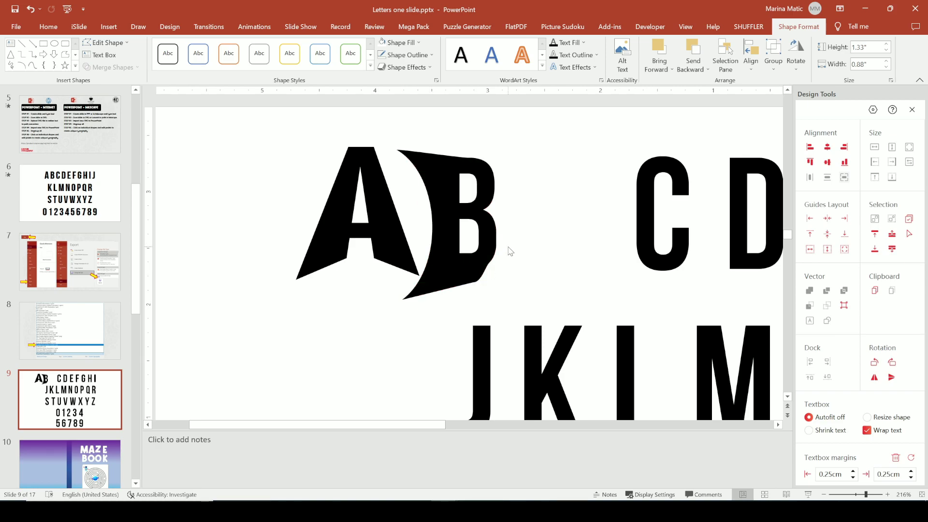
Place the letter C beside the B, widened to about 1.18", and edit its points to push the inner left edge inward.
{"action": "mouse_move", "coordinate": [644, 210]}
{"action": "left_mouse_down"}
{"action": "mouse_move", "coordinate": [532, 213]}
{"action": "mouse_move", "coordinate": [509, 204]}
{"action": "mouse_move", "coordinate": [634, 208]}
{"action": "left_mouse_up"}
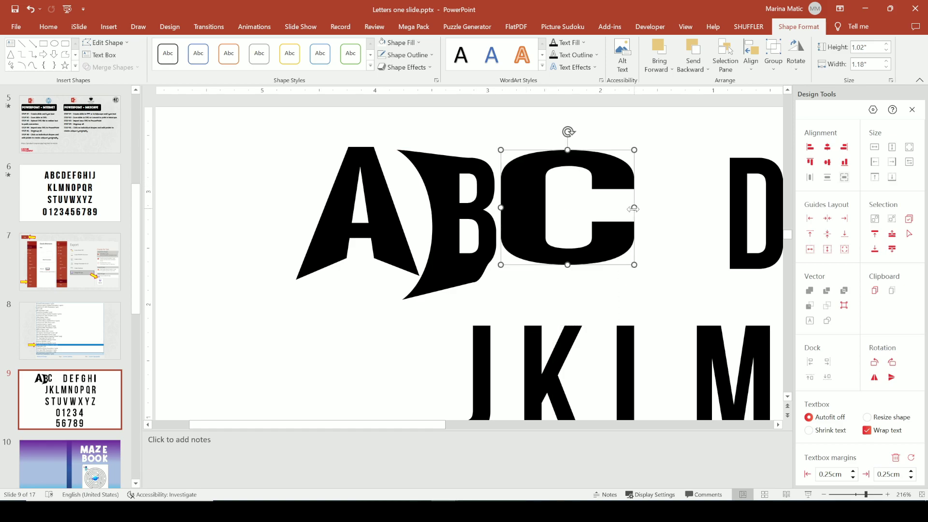
{"action": "right_click", "coordinate": [534, 208]}
{"action": "left_click", "coordinate": [569, 304]}
{"action": "left_click_drag", "start_coordinate": [547, 238], "coordinate": [570, 212]}
{"action": "left_click", "coordinate": [613, 210]}
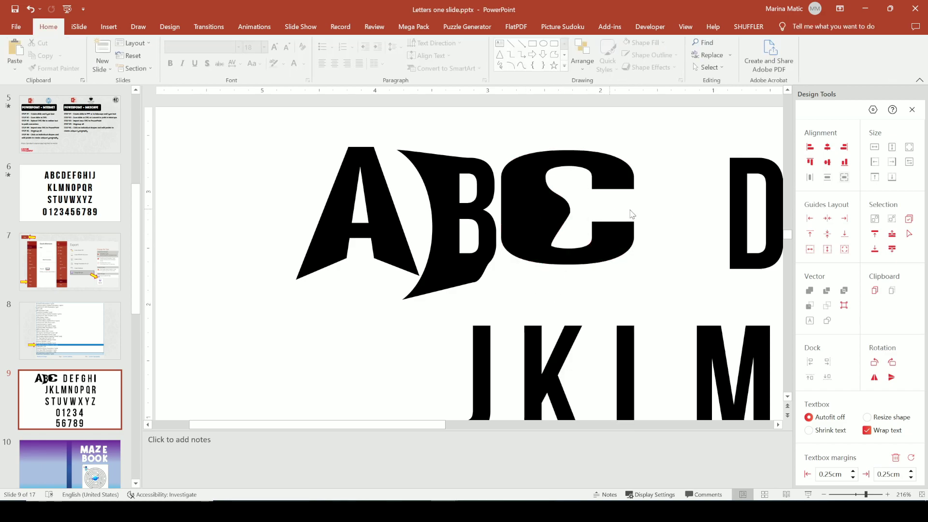
{"action": "left_click", "coordinate": [612, 244]}
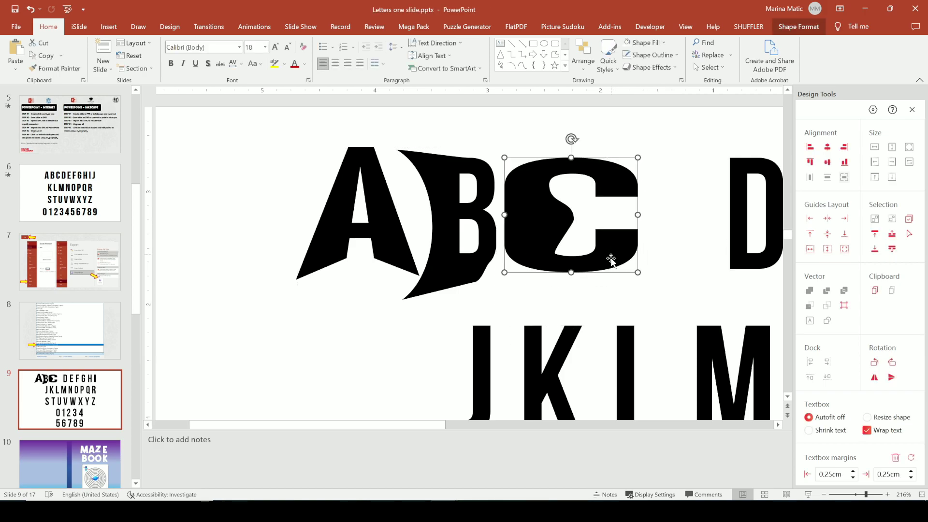
Move the letter A farther left from the B and stretch the letter S to the left to roughly double its width.
{"action": "left_click", "coordinate": [851, 494]}
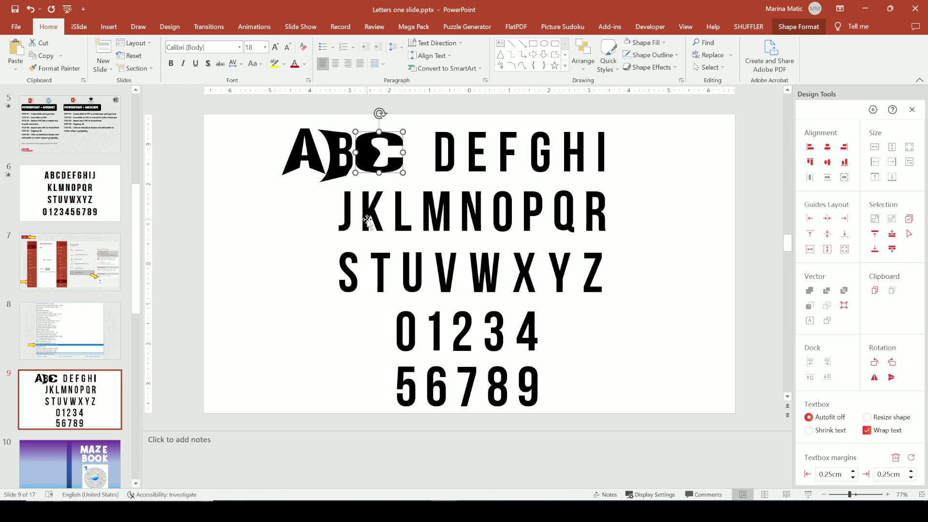
{"action": "left_click_drag", "start_coordinate": [298, 160], "coordinate": [290, 157]}
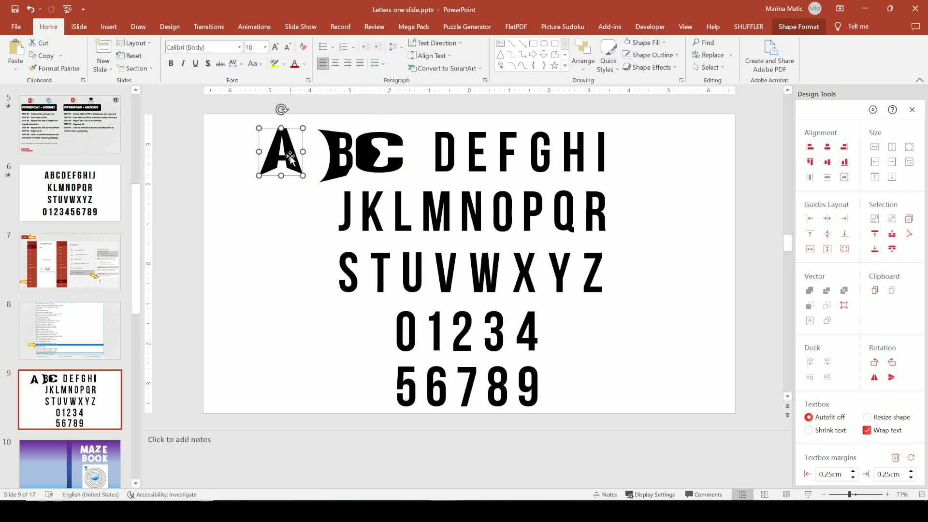
{"action": "left_click", "coordinate": [353, 281]}
{"action": "left_click_drag", "start_coordinate": [337, 294], "coordinate": [279, 293]}
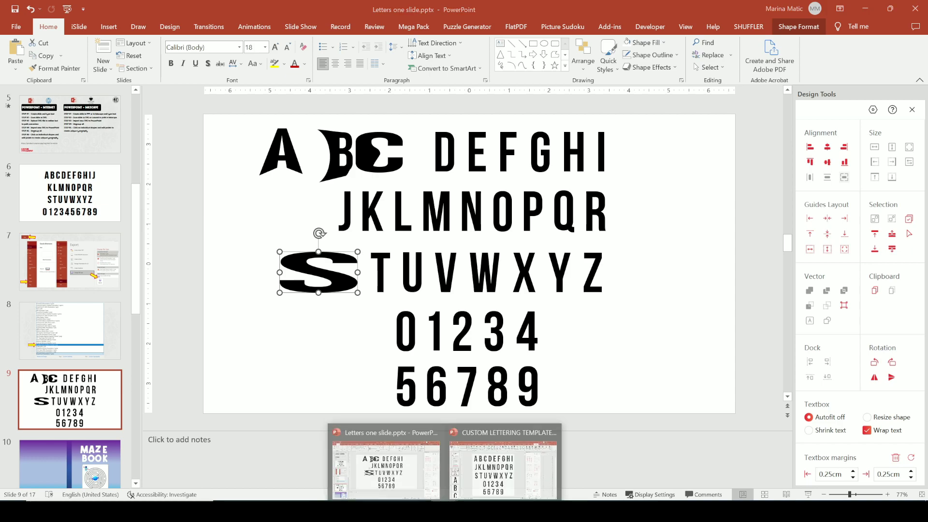
Switch to CUSTOM LETTERING TEMPLATE.pptx and view the individual letter slides up to the letter B.
{"action": "left_click", "coordinate": [503, 462]}
{"action": "left_click", "coordinate": [45, 330]}
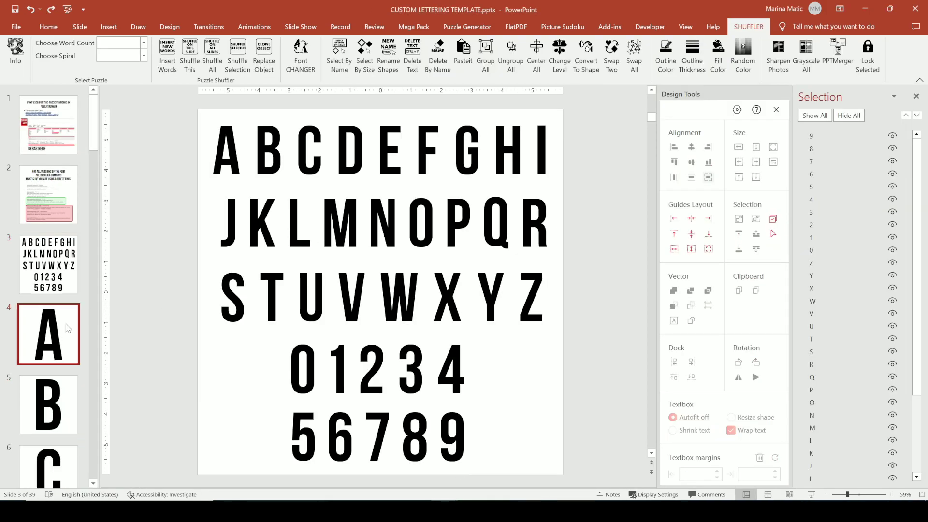
{"action": "key", "text": "Down"}
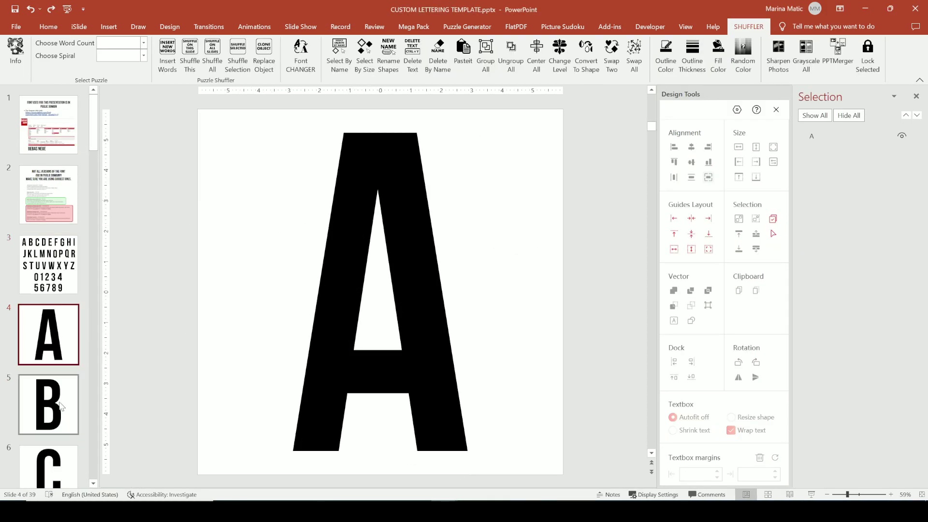
Try to reshape the large letter B by pulling its upper-left corner point outward and down, and undo the change.
{"action": "left_click", "coordinate": [333, 283]}
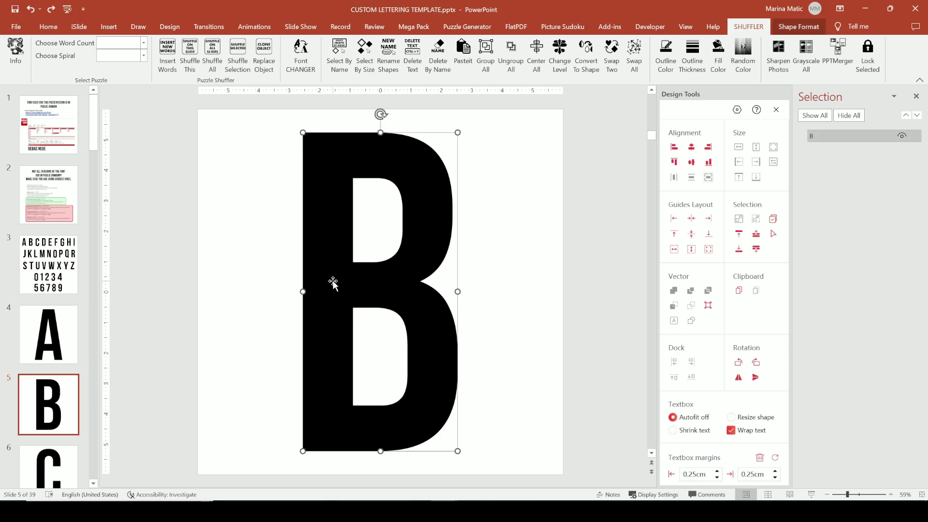
{"action": "right_click", "coordinate": [333, 284]}
{"action": "left_click", "coordinate": [366, 135]}
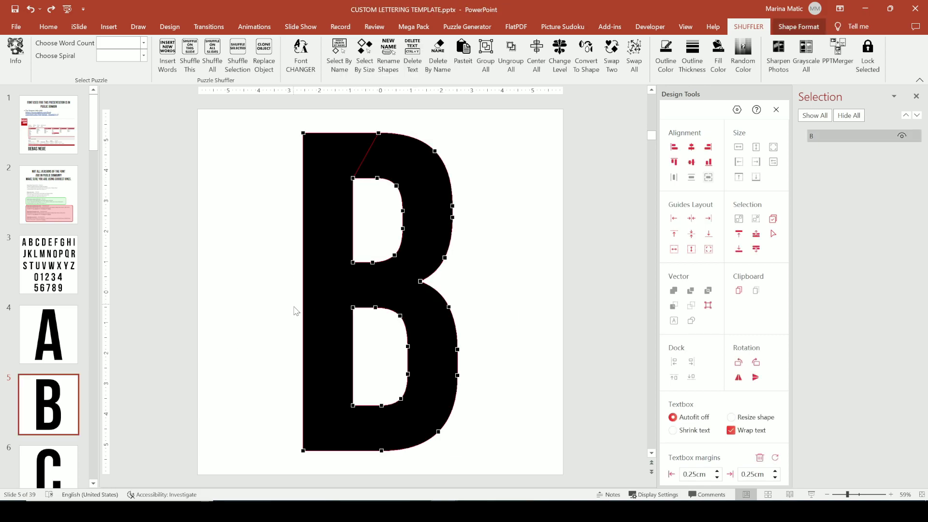
{"action": "left_click_drag", "start_coordinate": [303, 135], "coordinate": [269, 219]}
{"action": "left_click", "coordinate": [494, 255]}
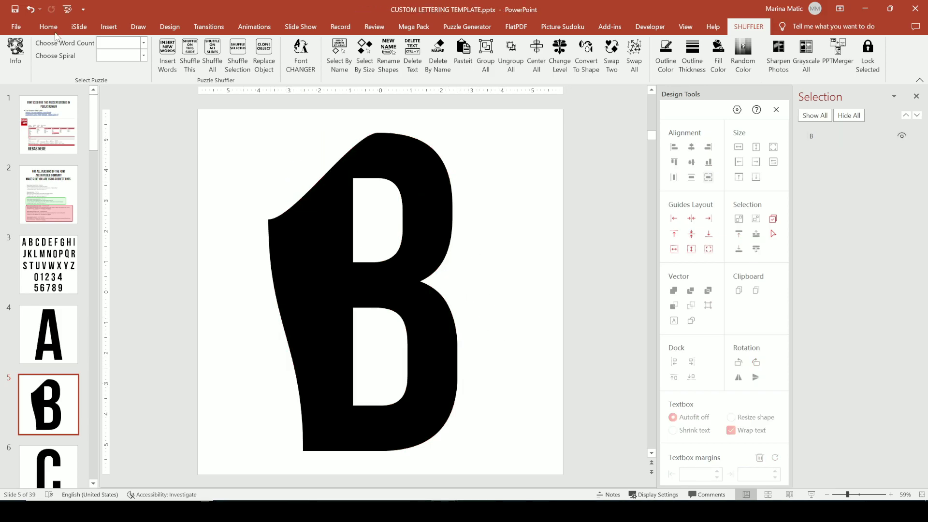
{"action": "left_click", "coordinate": [30, 9]}
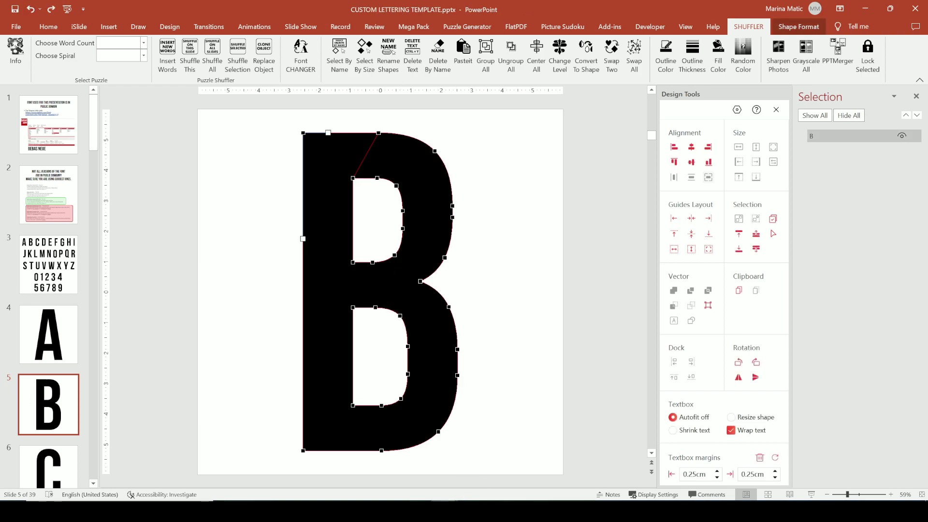
Return to Letters one slide.pptx and shift all the MAZE BOOK title letters slightly right and down on the slide 10 cover.
{"action": "mouse_move", "coordinate": [394, 511]}
{"action": "left_click", "coordinate": [405, 471]}
{"action": "left_click", "coordinate": [97, 467]}
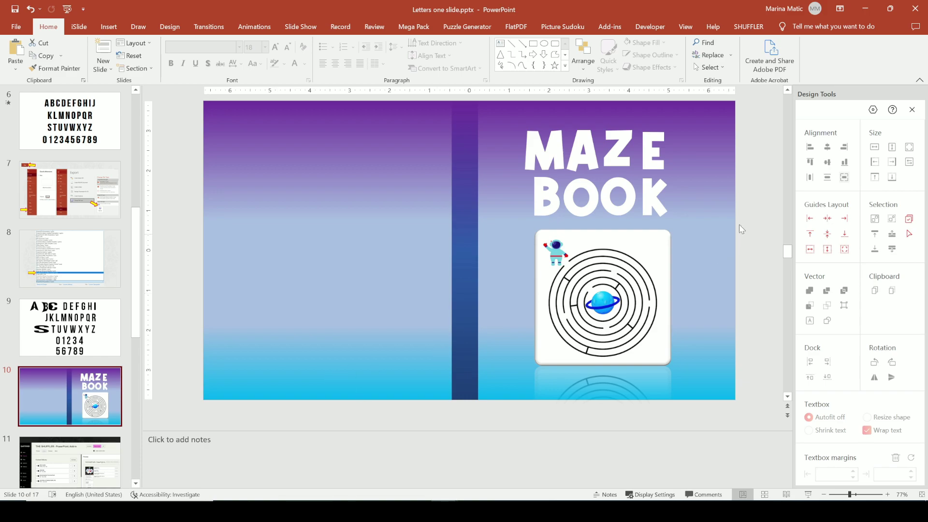
{"action": "left_click_drag", "start_coordinate": [754, 228], "coordinate": [485, 114]}
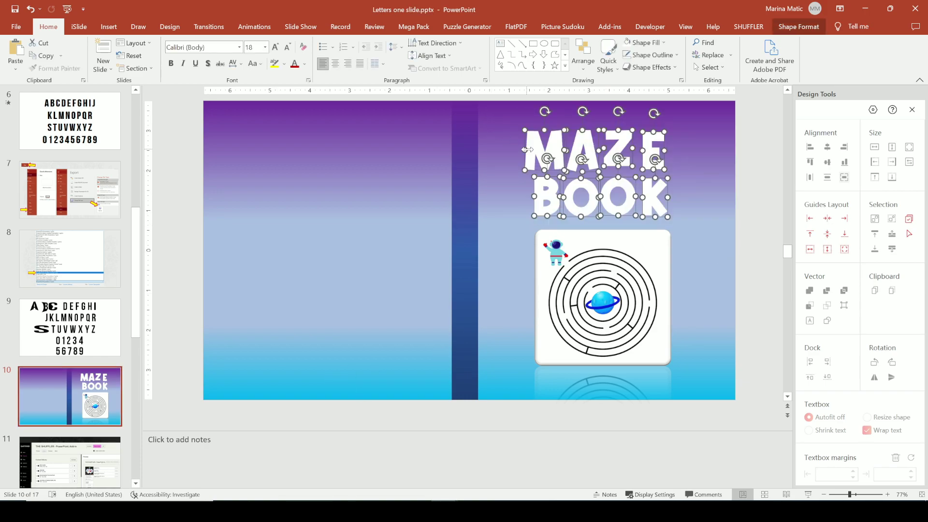
{"action": "left_click_drag", "start_coordinate": [540, 147], "coordinate": [552, 150]}
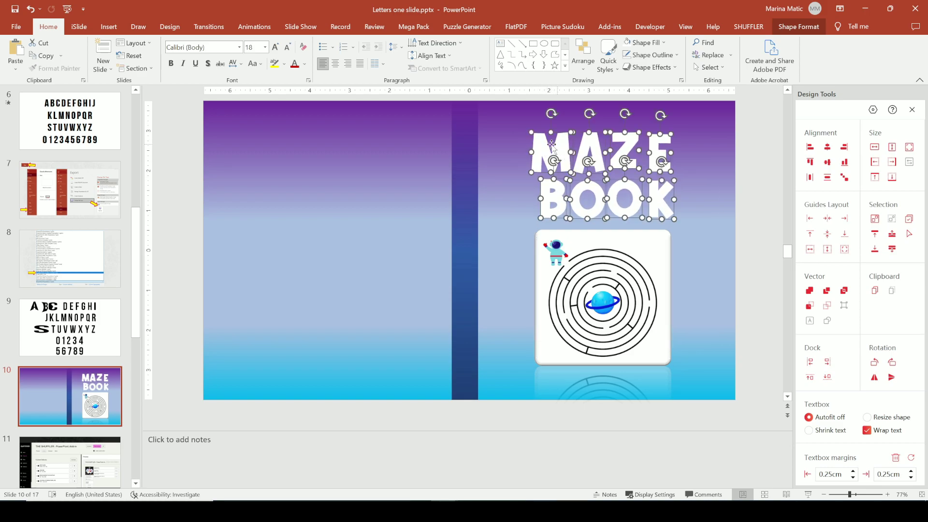
{"action": "left_click", "coordinate": [755, 172]}
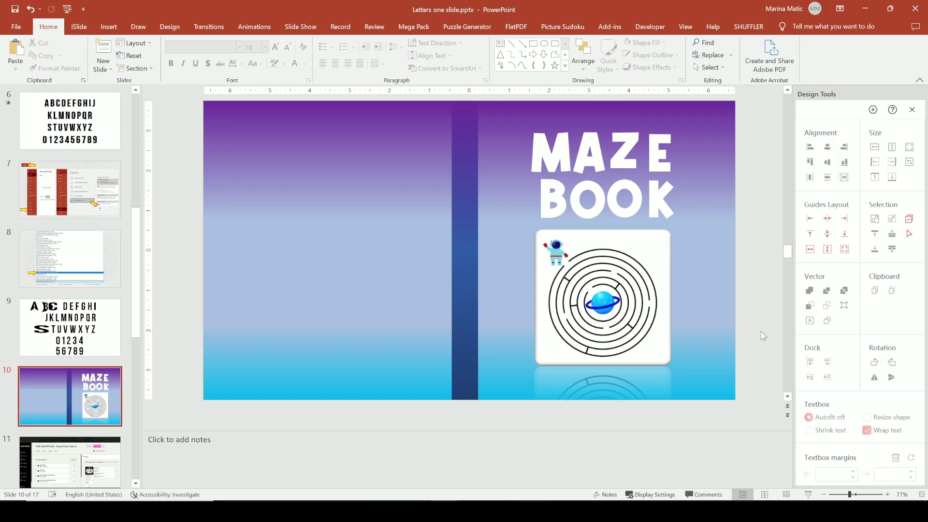
Open the M of the MAZE title for point editing on the book cover.
{"action": "left_click", "coordinate": [868, 494]}
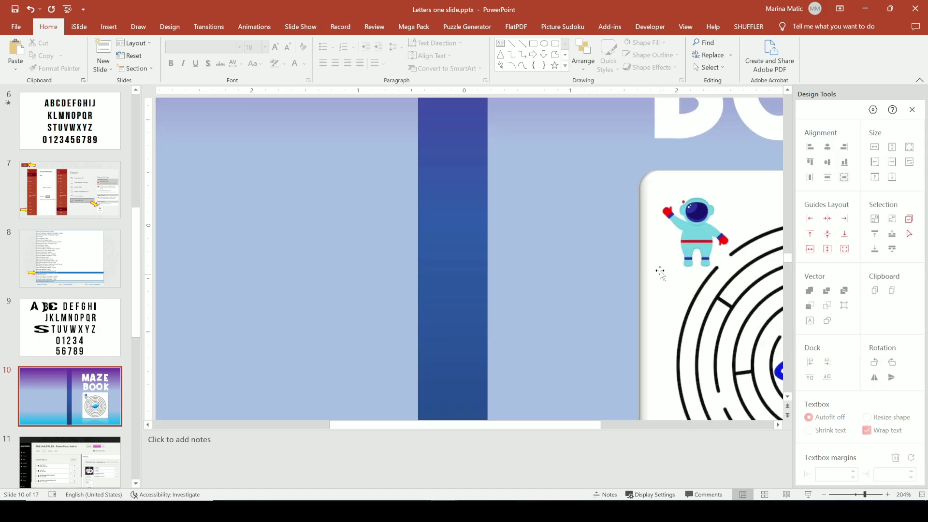
{"action": "scroll", "coordinate": [659, 269], "scroll_direction": "up", "scroll_amount": 4}
{"action": "scroll", "coordinate": [660, 270], "scroll_direction": "up", "scroll_amount": 1}
{"action": "left_click_drag", "start_coordinate": [599, 424], "coordinate": [694, 424]}
{"action": "left_click", "coordinate": [440, 201]}
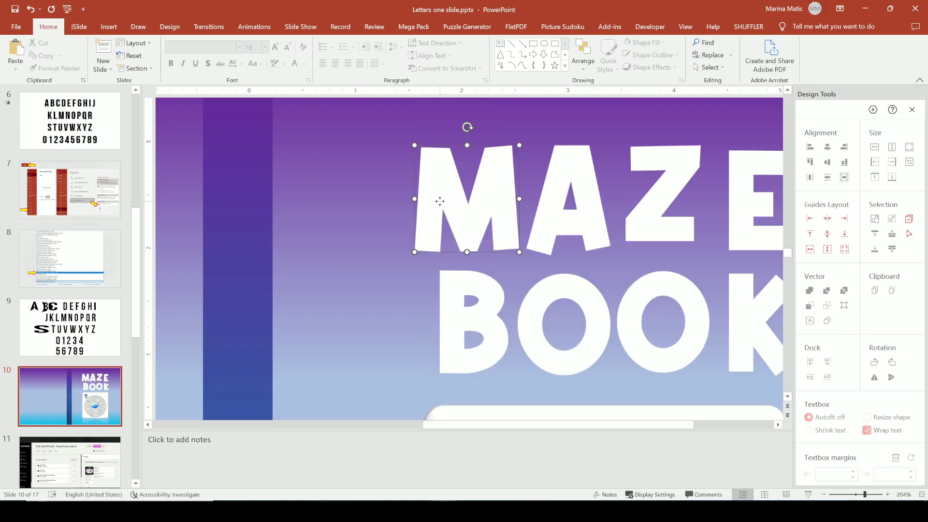
{"action": "right_click", "coordinate": [440, 201]}
{"action": "left_click", "coordinate": [466, 298]}
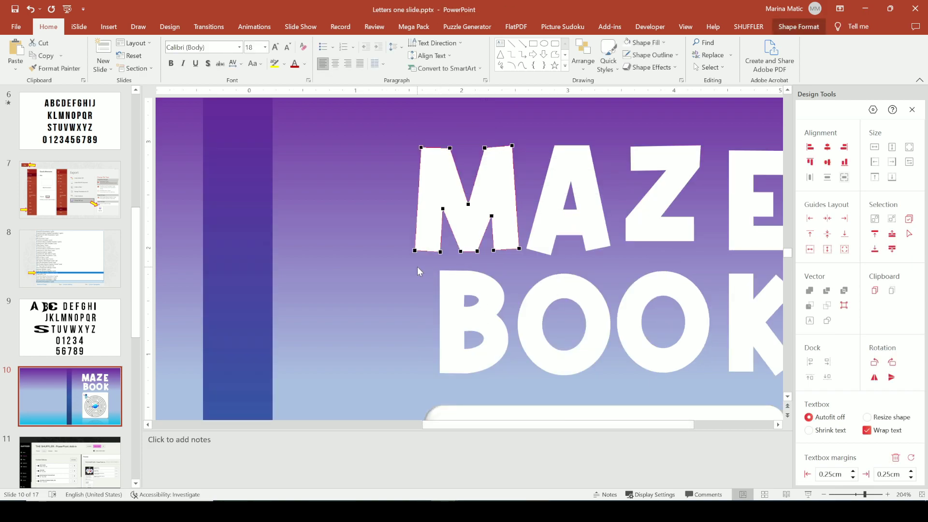